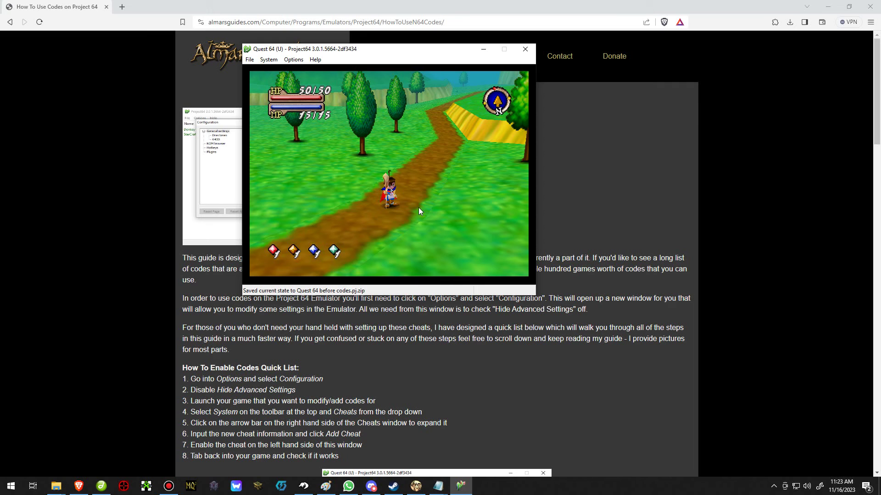
Step: Check in the emulator configuration that hiding of advanced settings is switched off, and leave the settings as they are
click(271, 60)
mouse_move(292, 62)
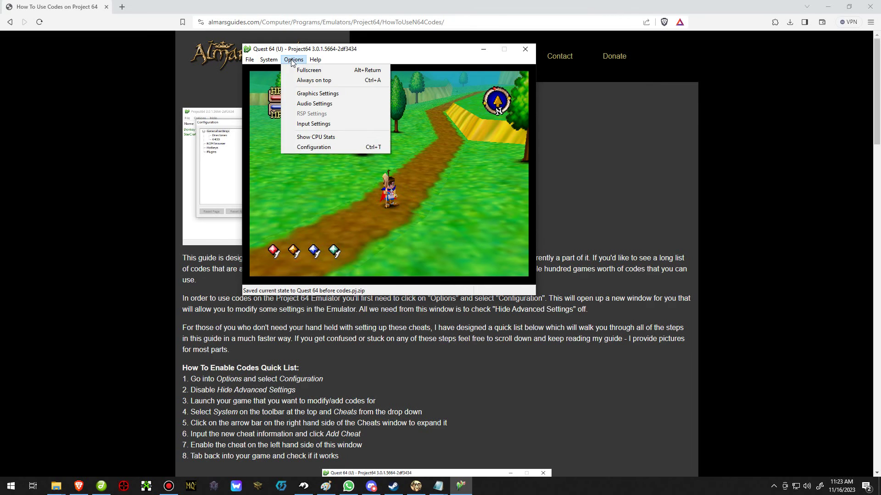
click(314, 147)
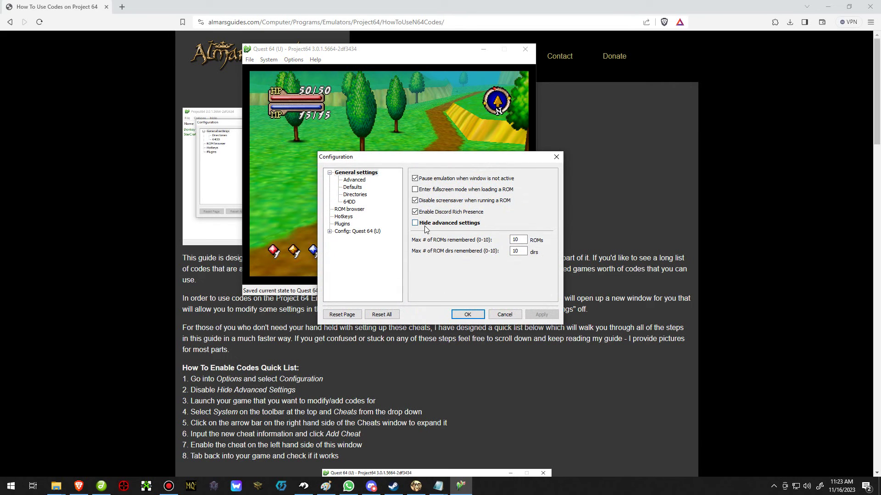
click(505, 314)
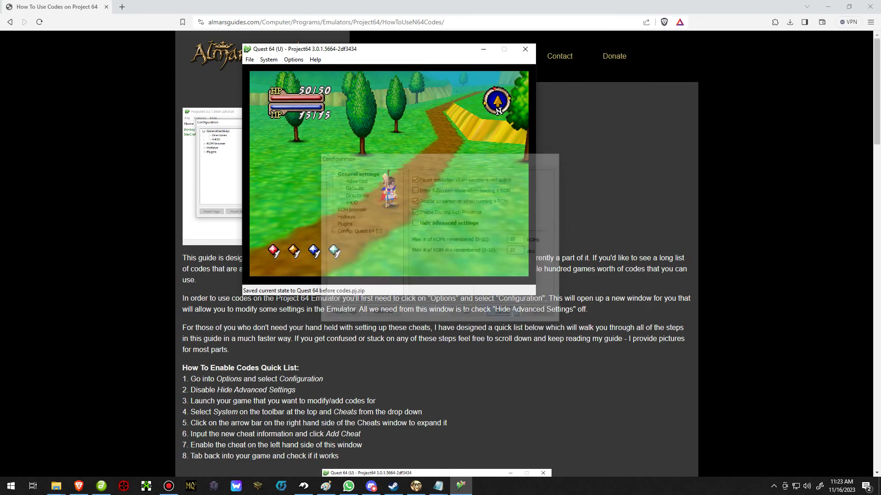
Step: Open the cheats window for the running Quest 64 game and expand it to show the code entry area
click(269, 60)
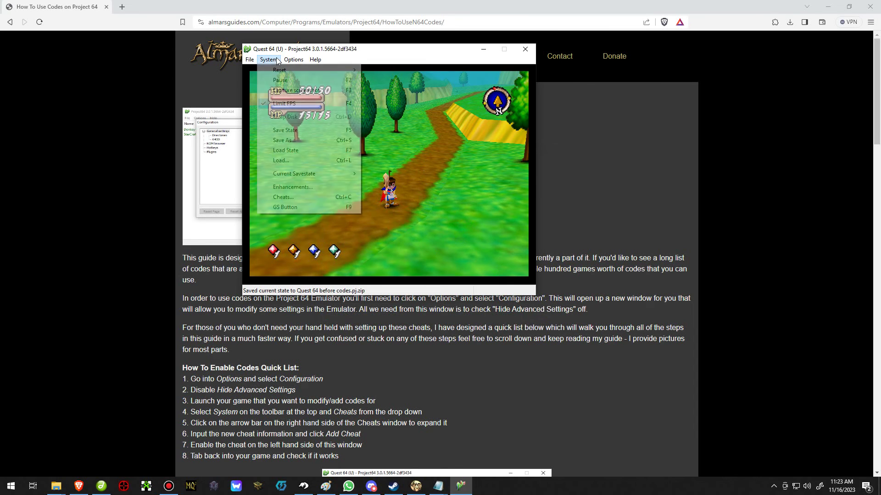
click(282, 199)
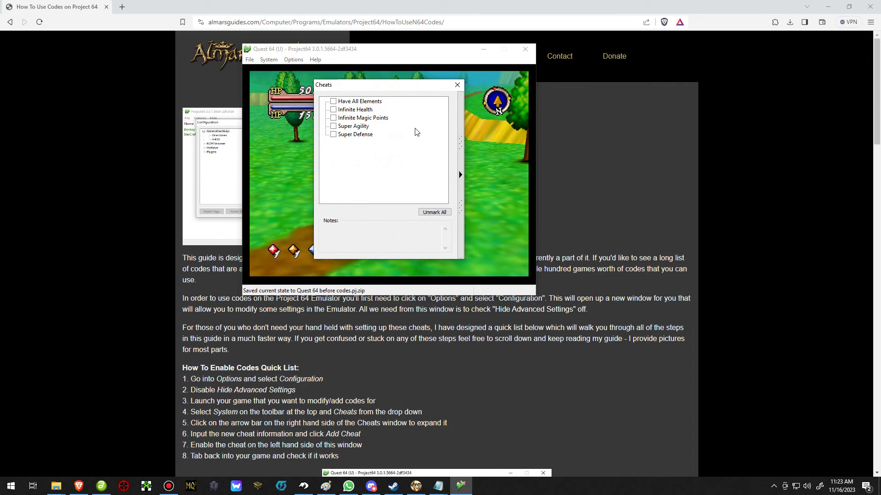
click(461, 216)
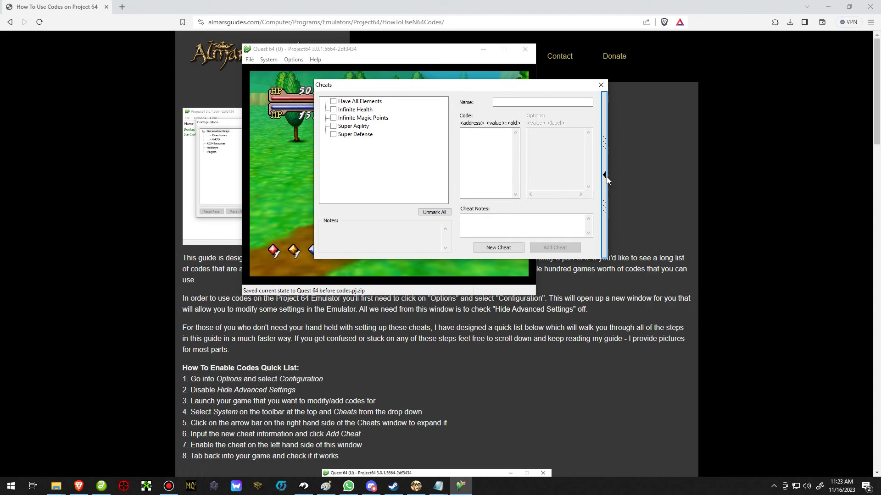
Step: Switch to the browser guide and copy the Walk Through Walls/No Clipping code 8107BAA0 01F4
click(457, 330)
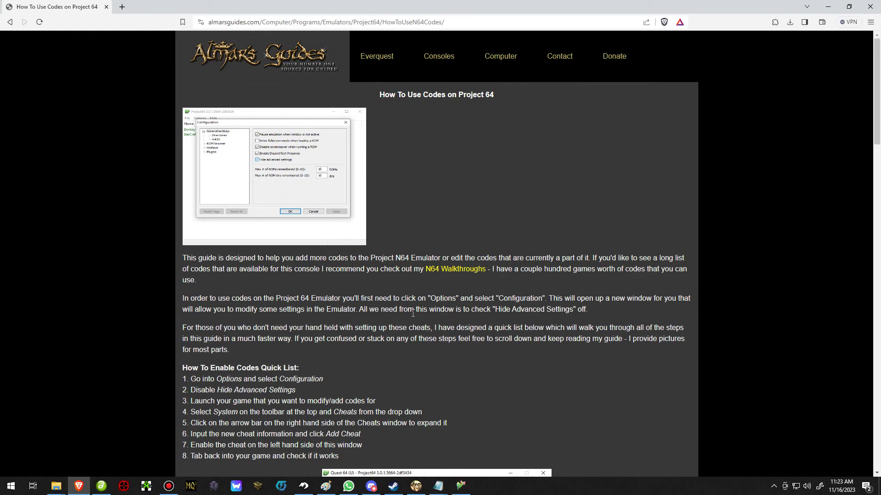
scroll(411, 273, down, 12)
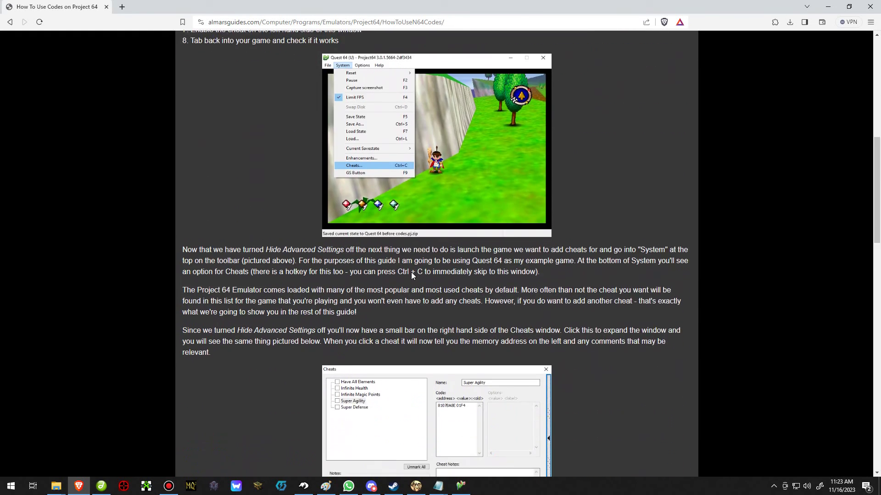
scroll(411, 275, down, 3)
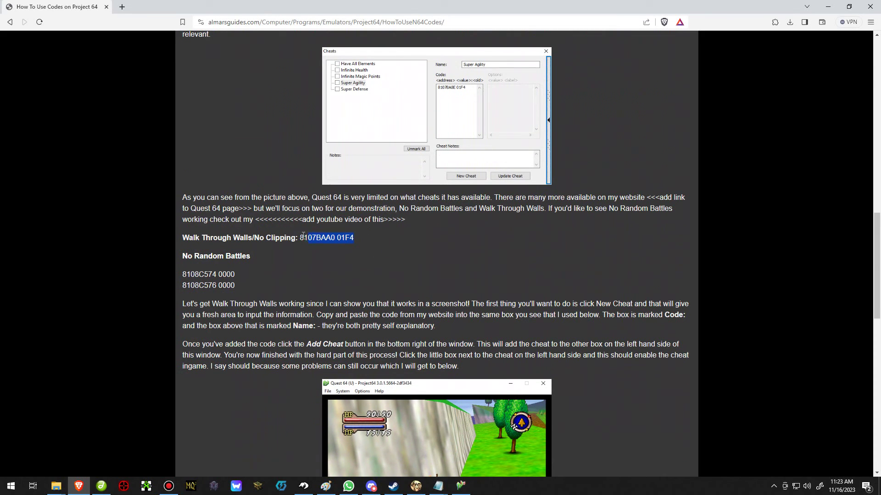
Step: Switch back to Project64 and start a new cheat with the code 8107BAA0 01F4
click(461, 486)
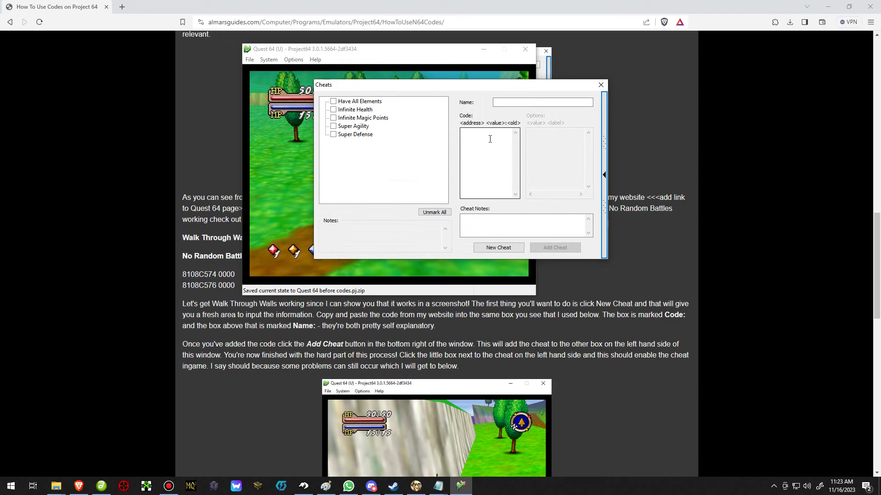
click(500, 248)
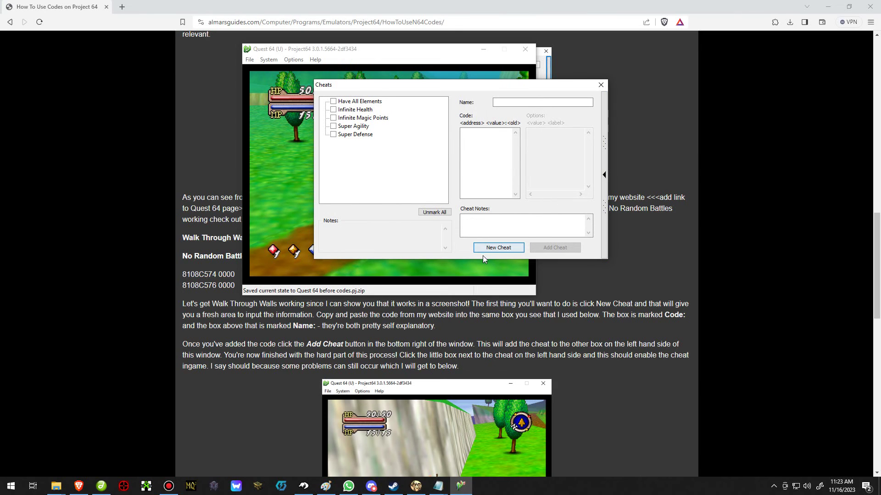
click(499, 248)
click(472, 163)
text(8107BAA0 01F4)
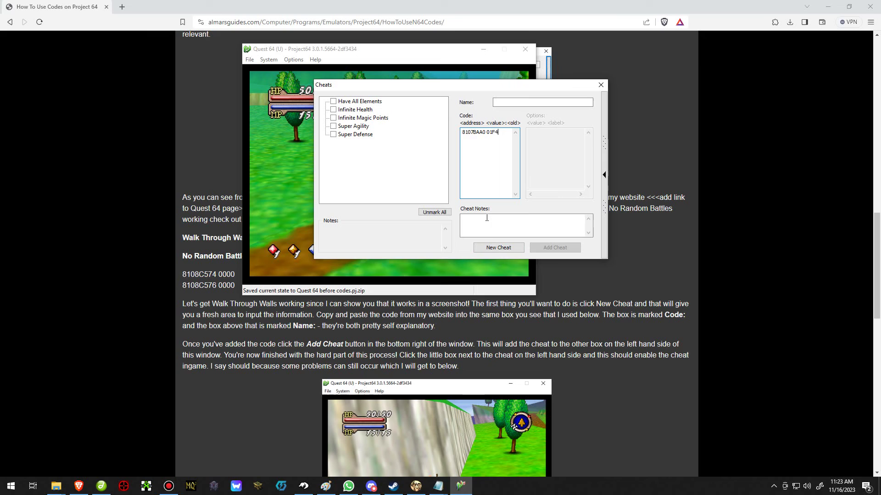
Step: Name the new cheat "Walk Throughs Walls" and add it to the cheat list
click(526, 102)
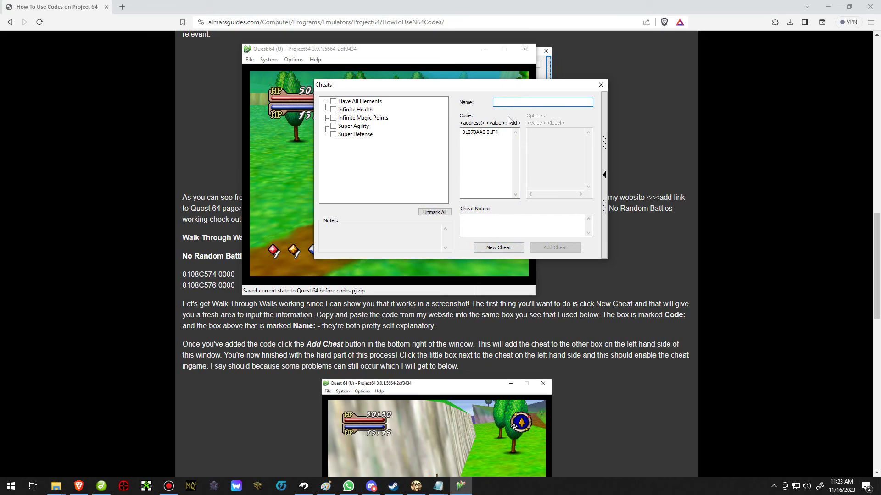
text(Walk Throuhs)
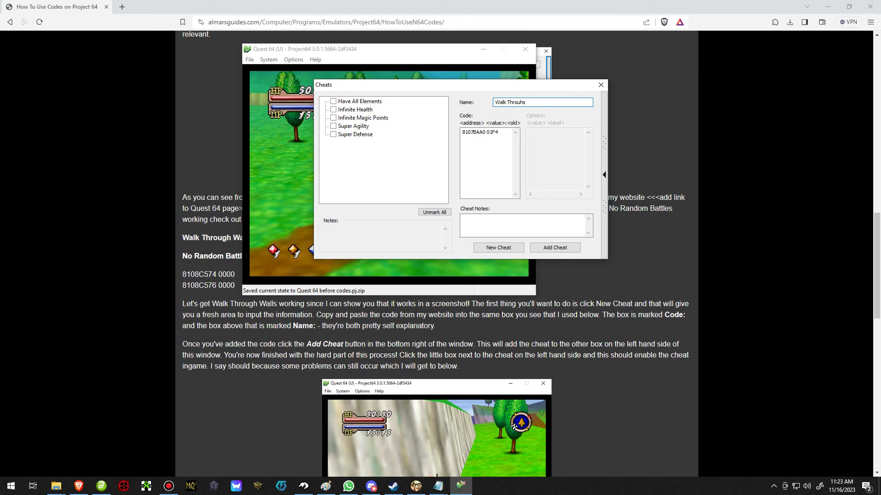
key(BackSpace)
key(BackSpace)
text(ghs Walls)
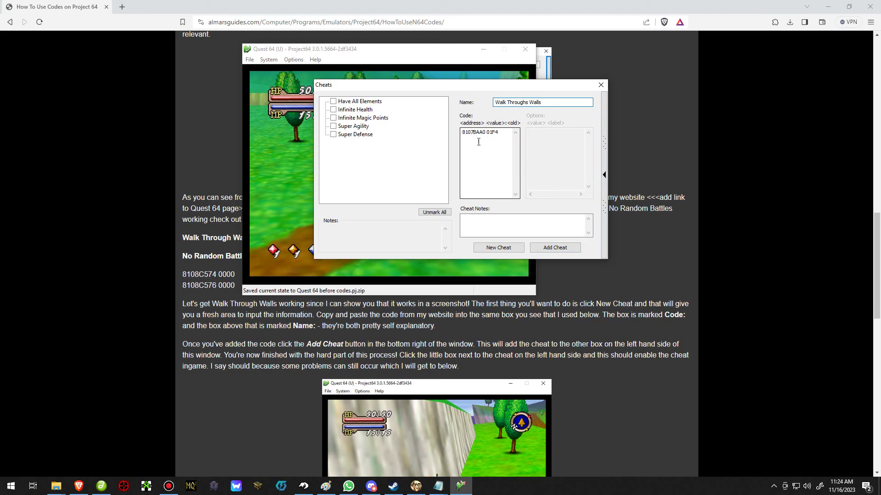
click(560, 251)
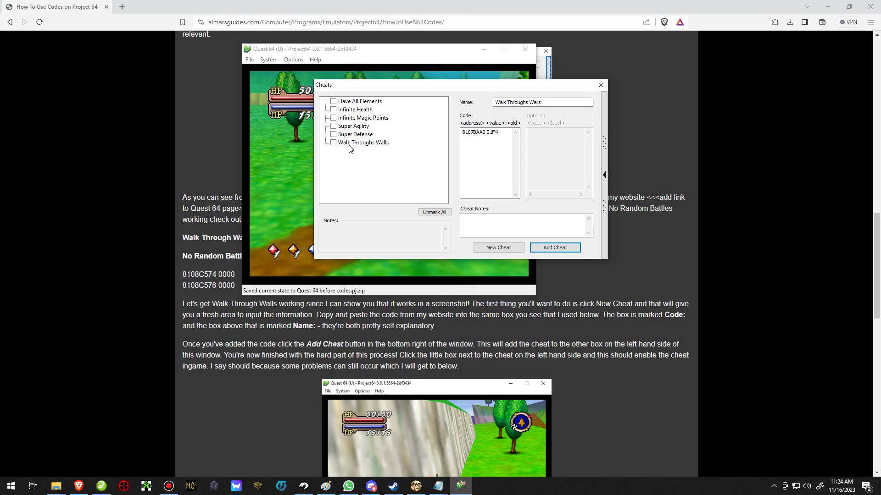
Step: Switch to the browser guide and copy both No Random Battles code lines, 8108C574 0000 and 8108C576 0000
click(234, 282)
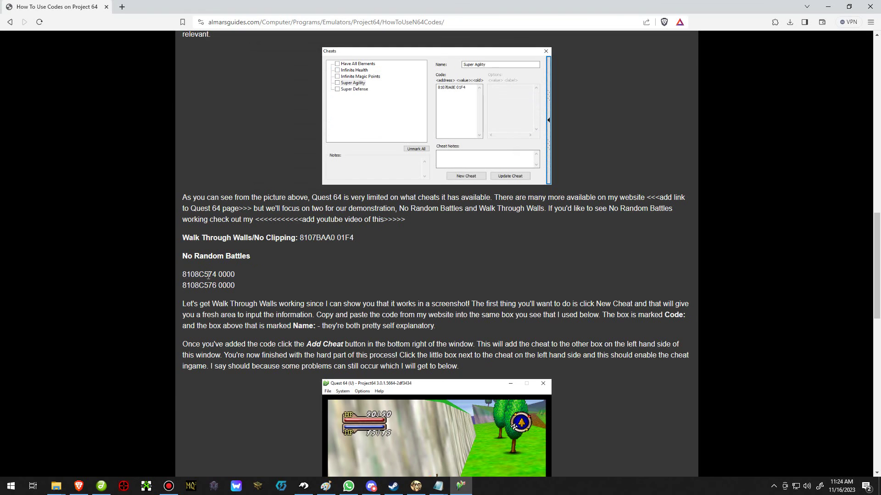
drag(197, 274, 184, 274)
key(ctrl+c)
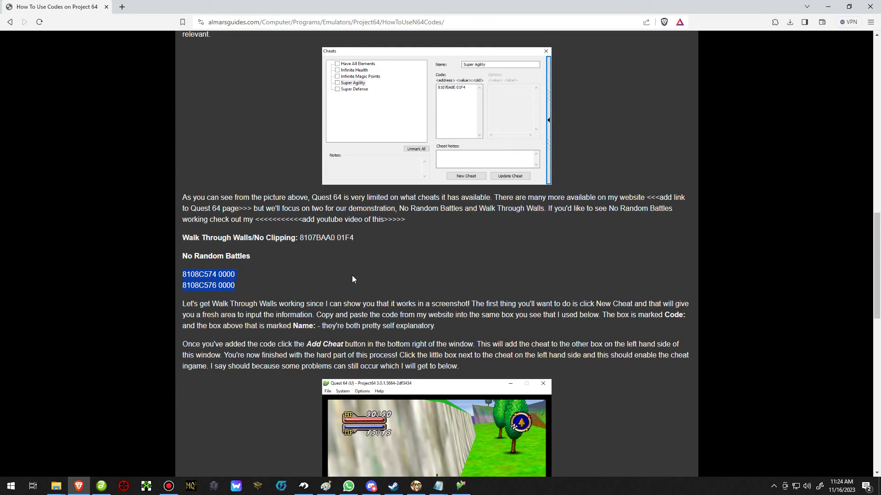
Step: Back in Project64, add a new cheat named "No Random Battles" with the codes 8108C574 0000 and 8108C576 0000
click(461, 486)
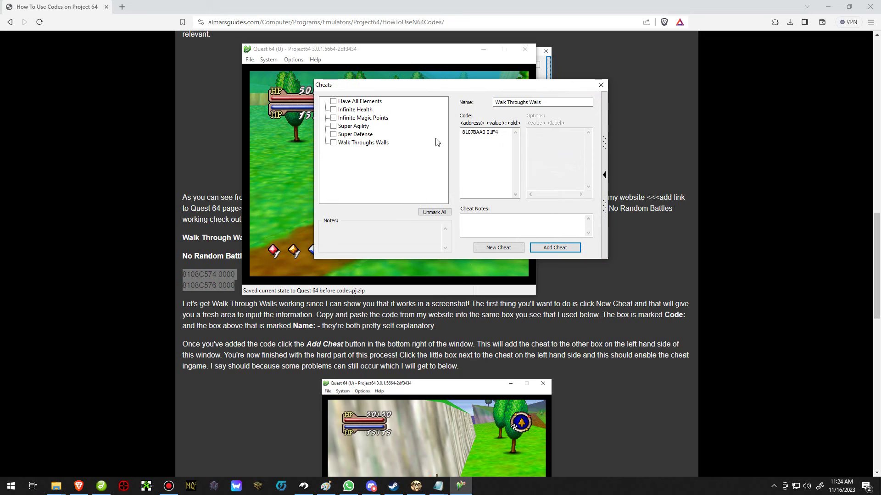
click(498, 248)
click(520, 102)
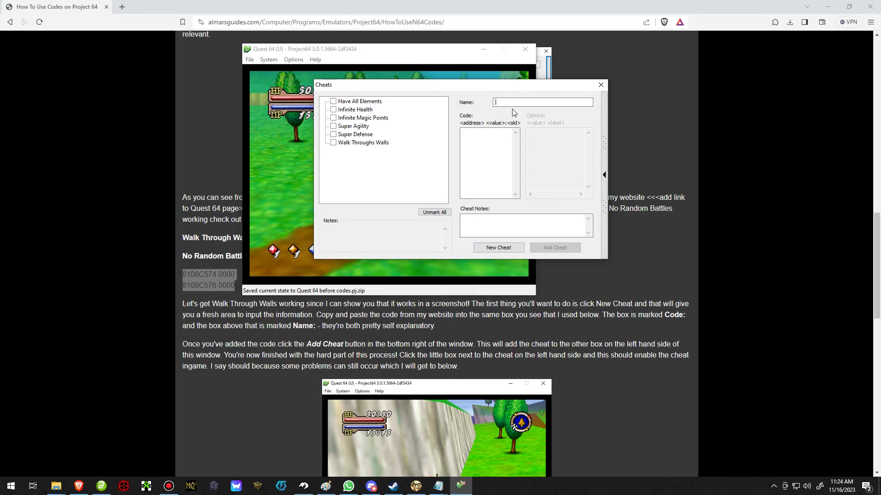
text(No Random Battl)
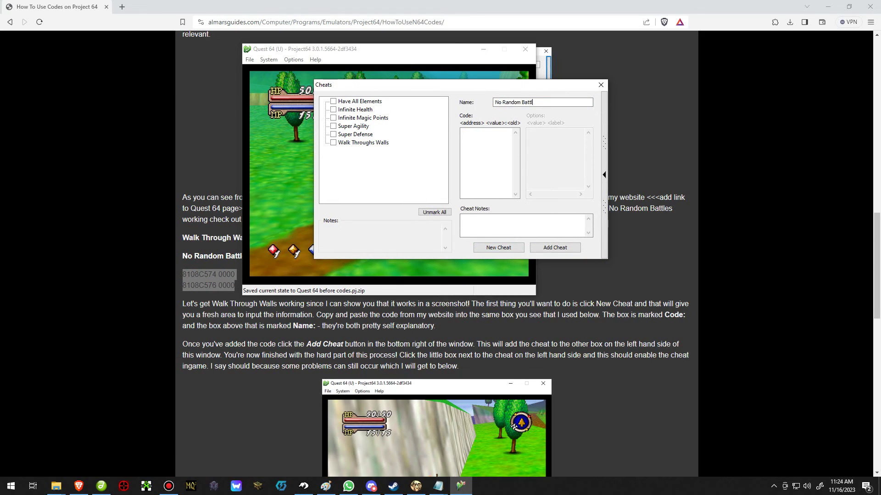
text(es)
click(507, 142)
key(ctrl+v)
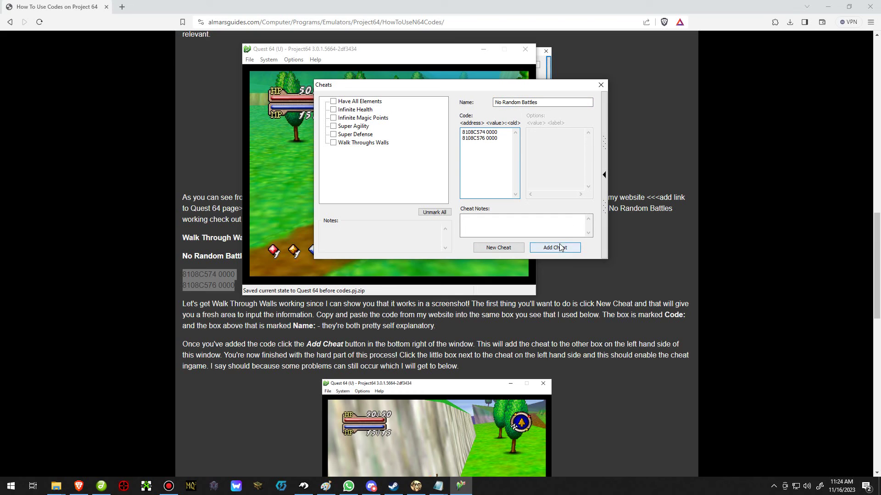
click(559, 248)
Step: Enable the No Random Battles and Walk Throughs Walls cheats and close the cheats window
click(333, 126)
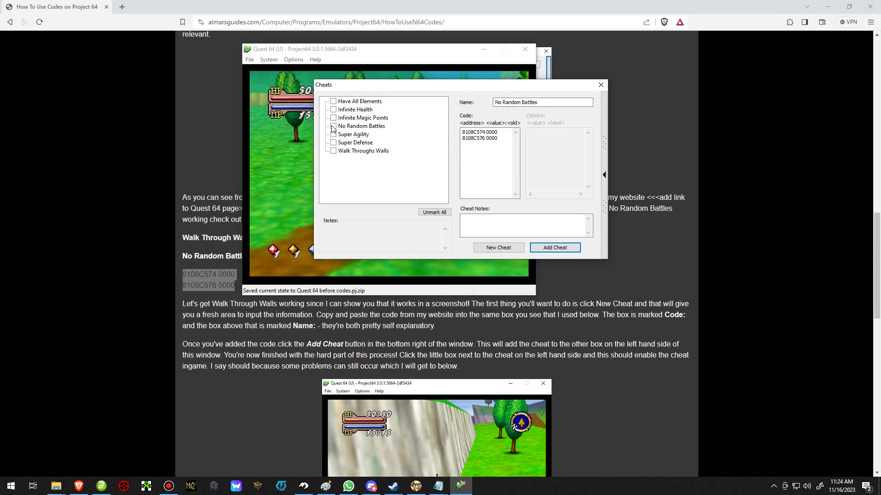
click(334, 151)
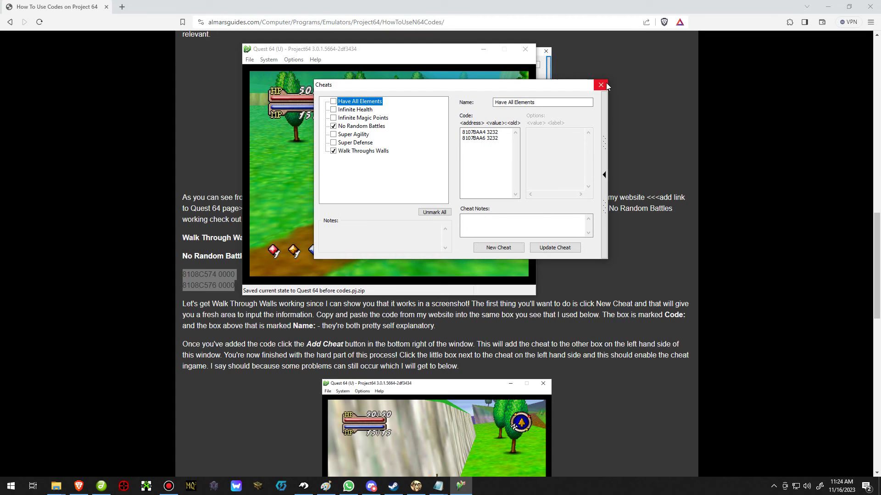
click(601, 85)
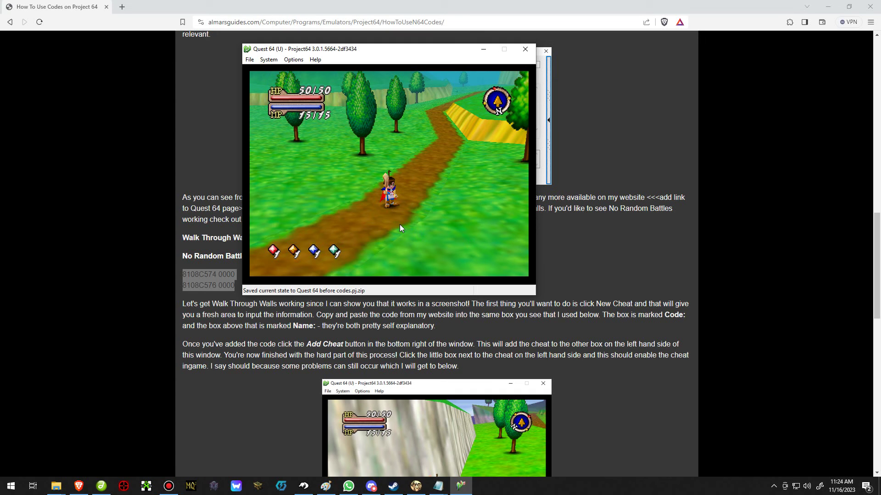
Step: Test the enabled cheats by walking the character over the ledge, up the hillside and across the field
key(Right)
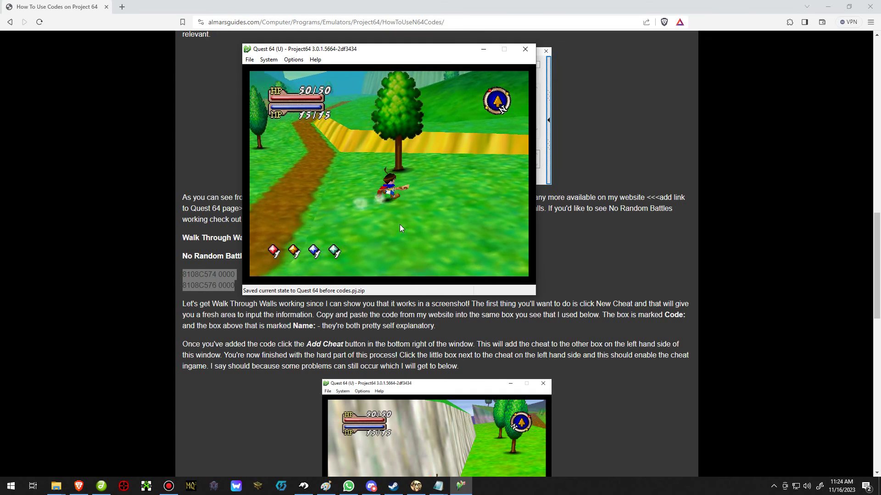
key(Up)
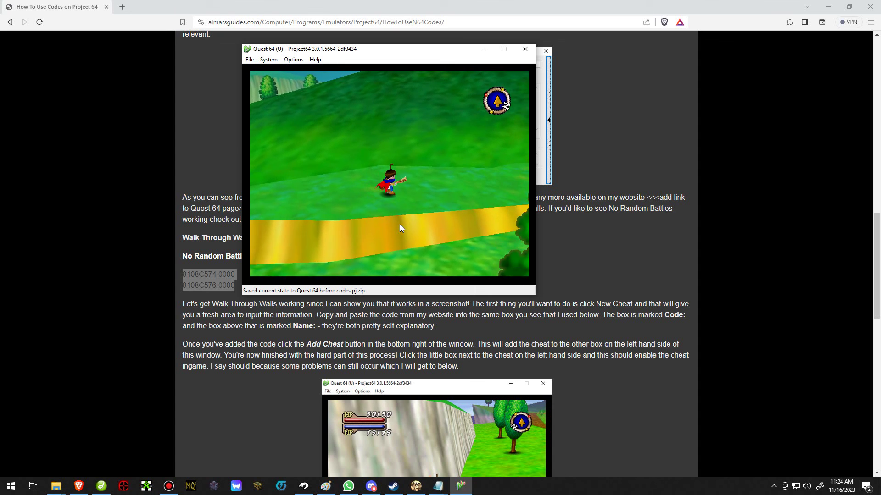
key(Up)
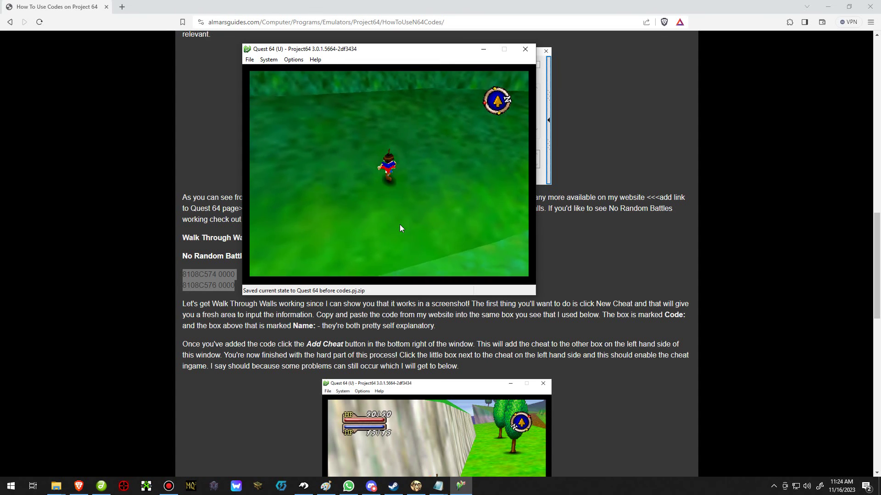
key(Right)
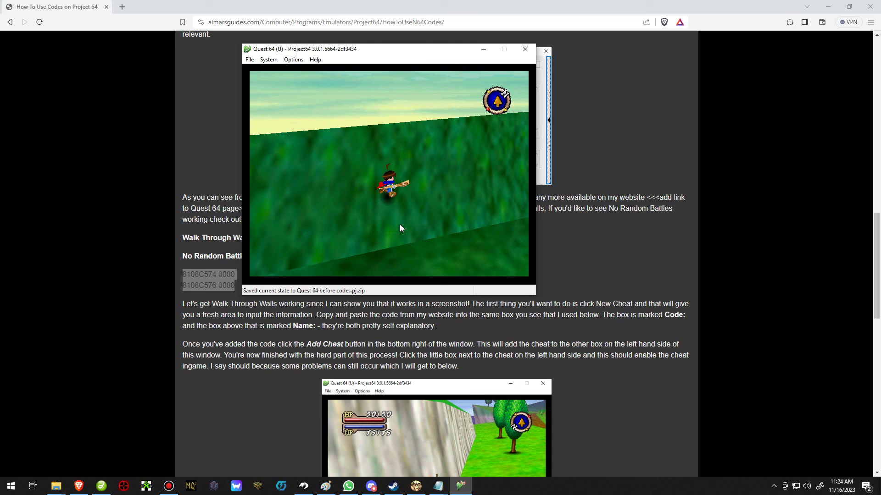
key(Up)
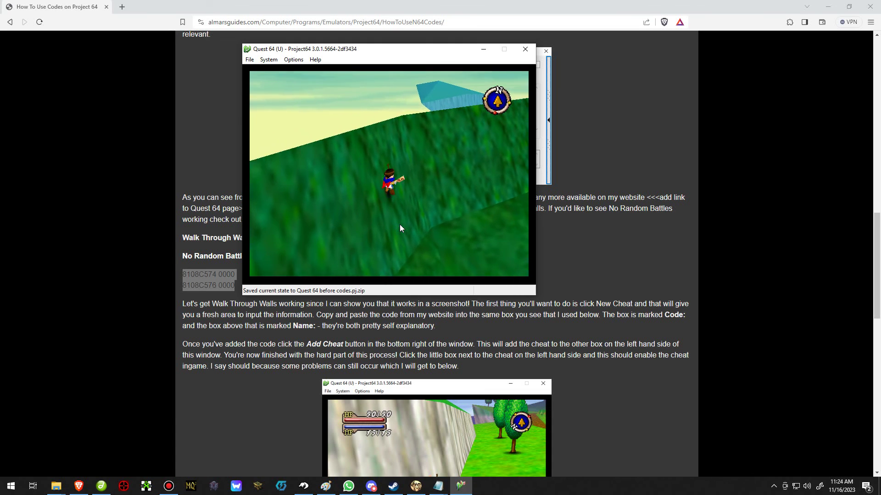
key(Right)
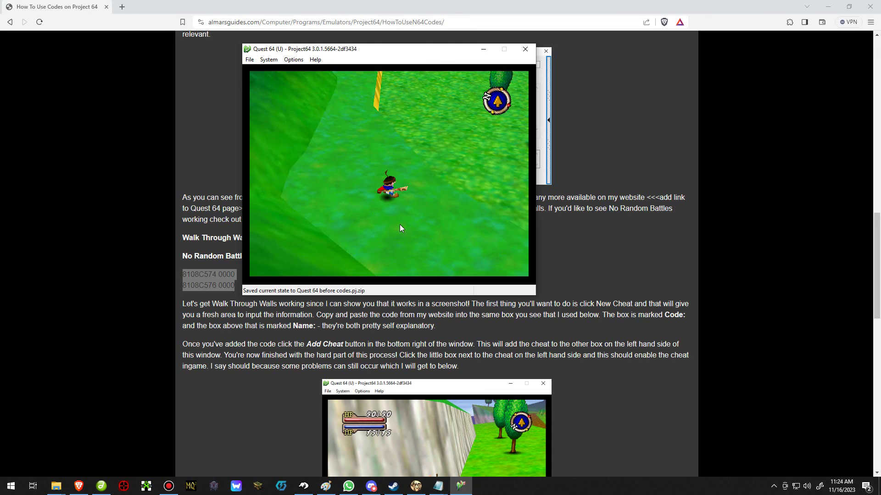
key(Right)
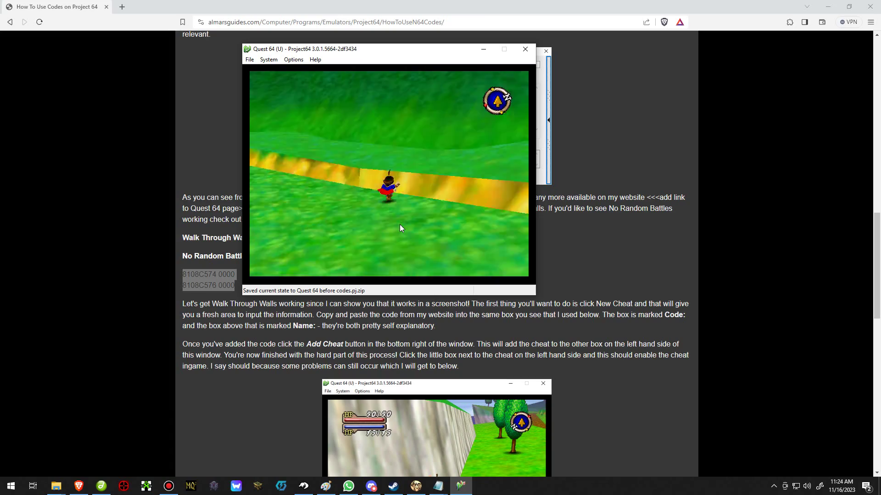
key(Up)
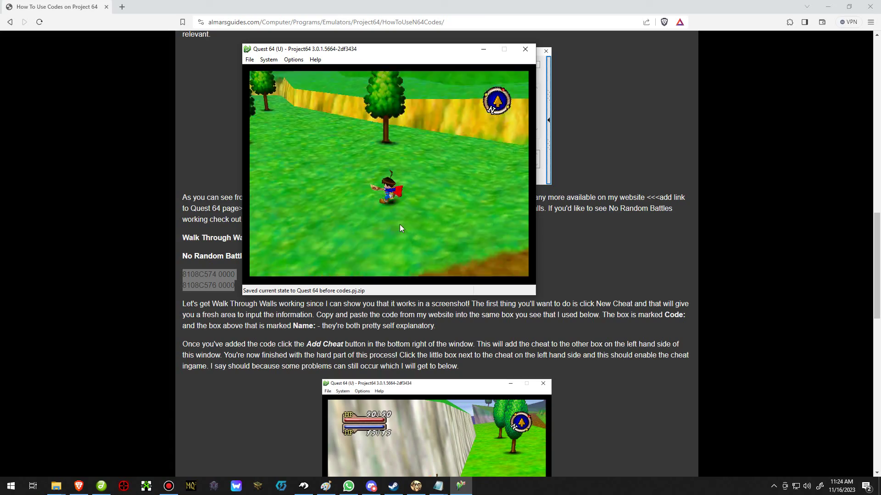
key(Up)
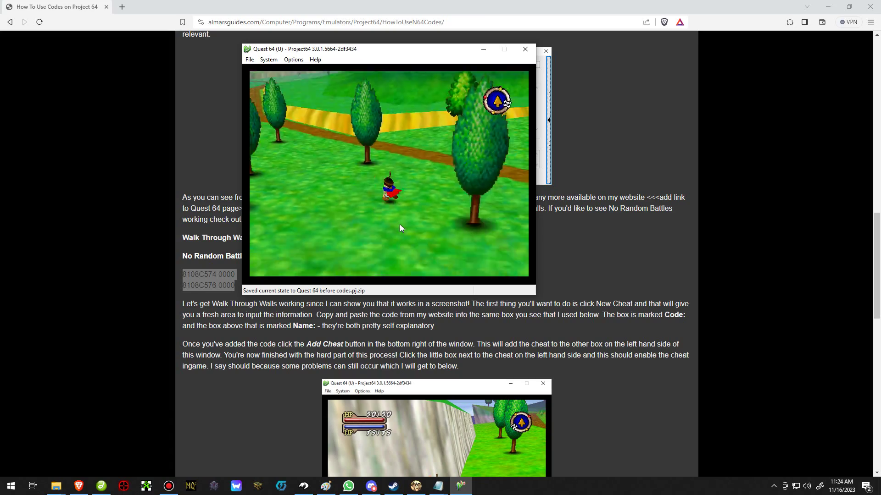
key(Up)
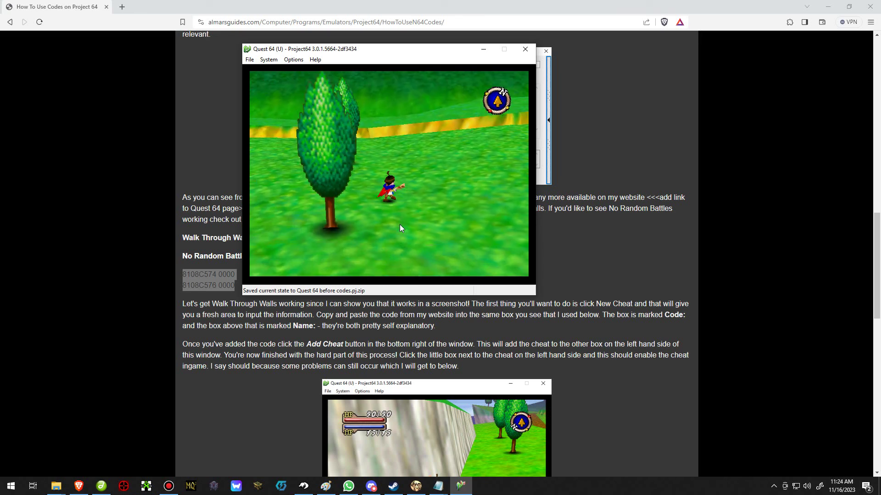
Step: Continue testing the cheats by walking the character from the tree across the dirt path and over the grassy hill
key(Up)
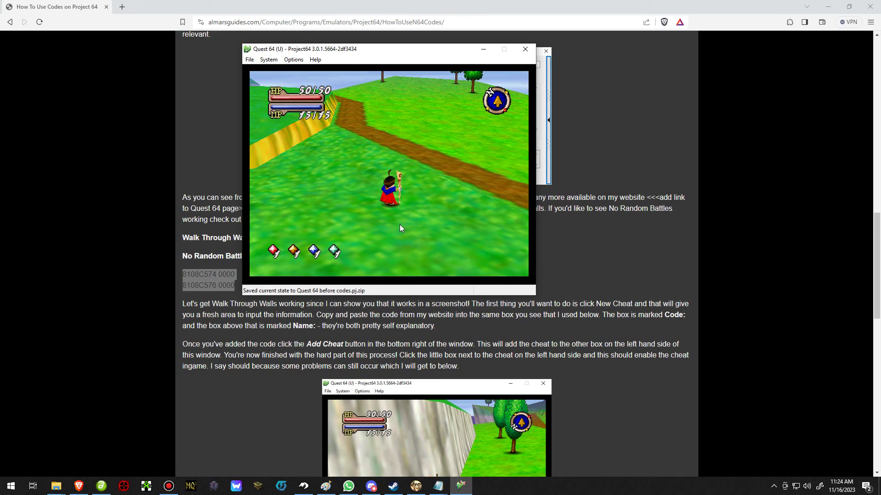
key(Up)
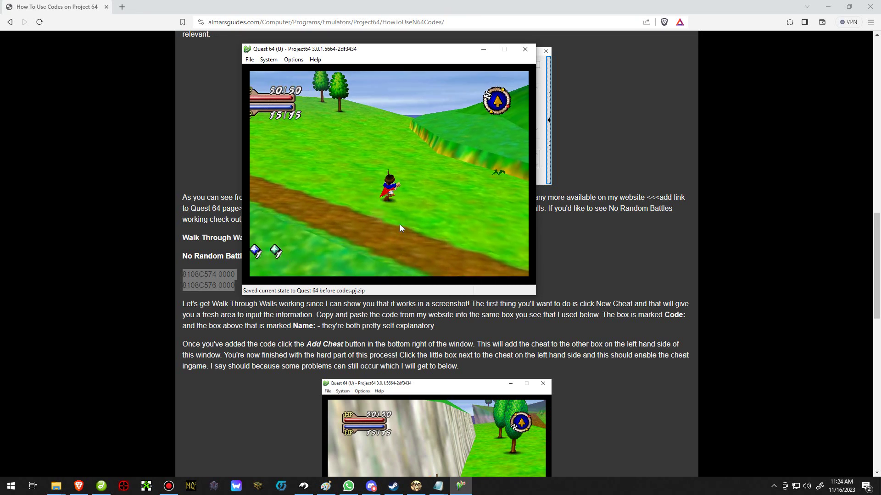
key(Up)
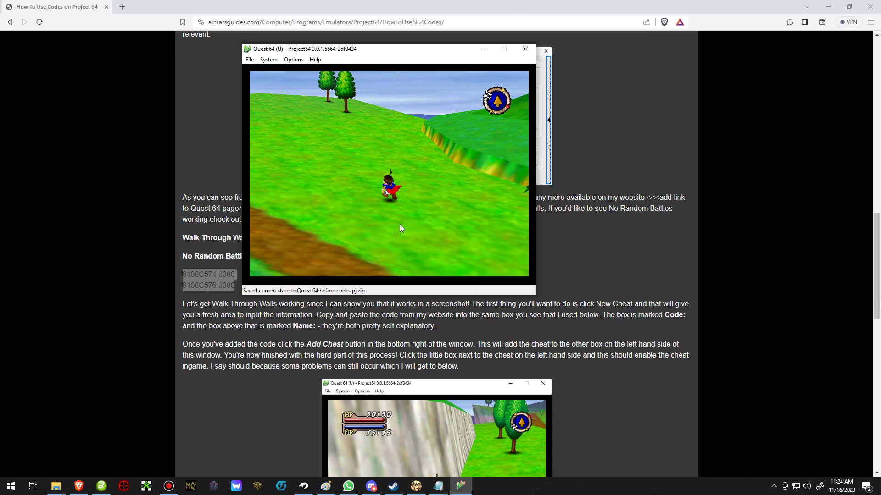
key(Left)
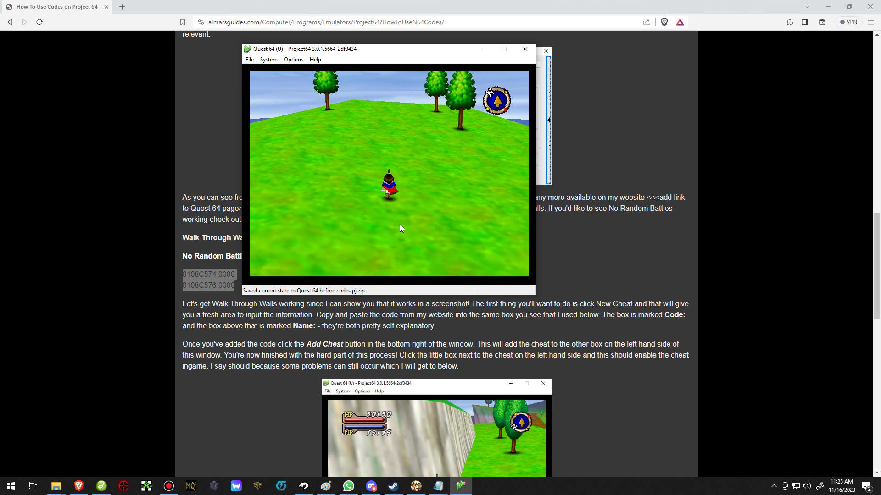
key(Left)
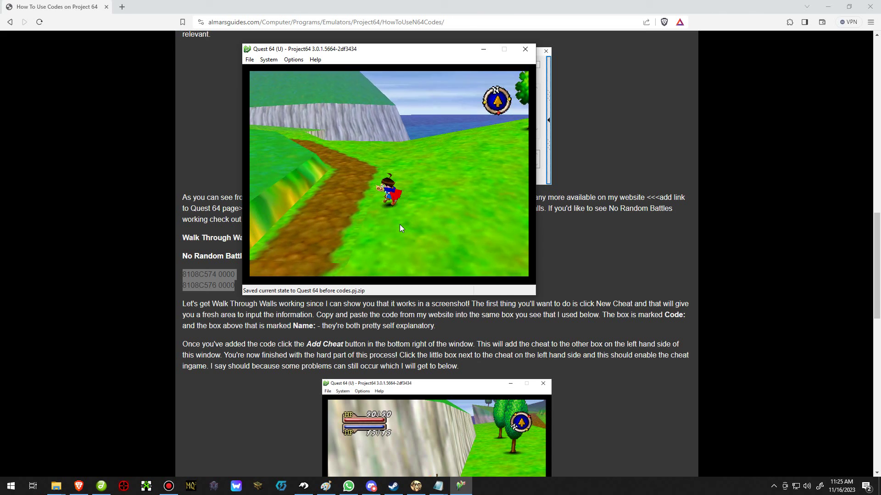
key(Right)
key(Down)
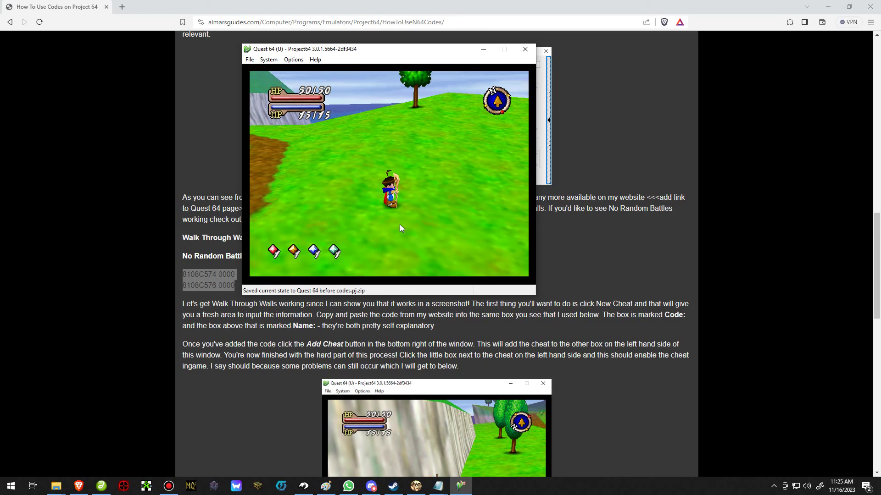
Step: Walk the character over the ledge onto the dark green slope and back, and bring up the guide's troubleshooting advice
key(Right)
key(Right)
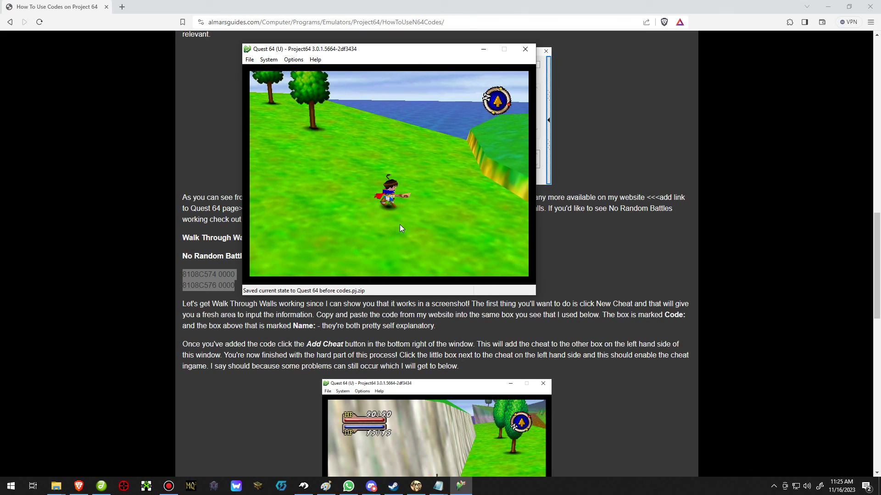
key(Right)
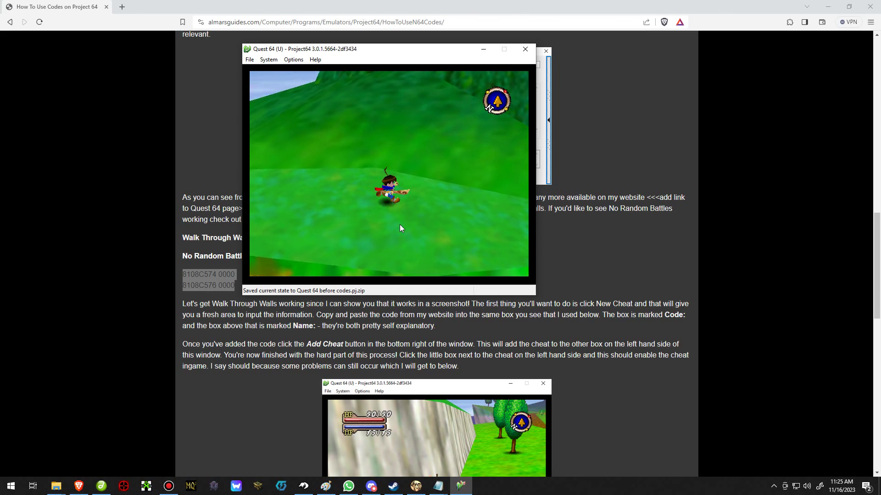
key(Right)
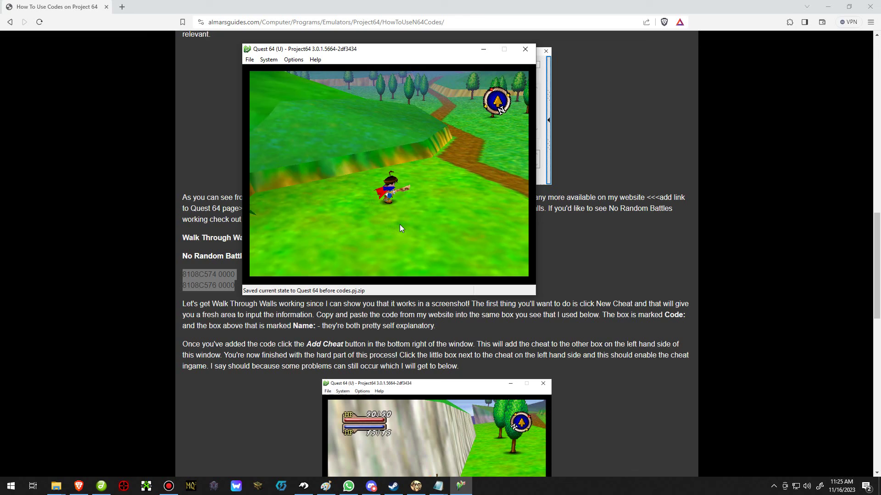
scroll(640, 299, down, 6)
scroll(640, 299, down, 2)
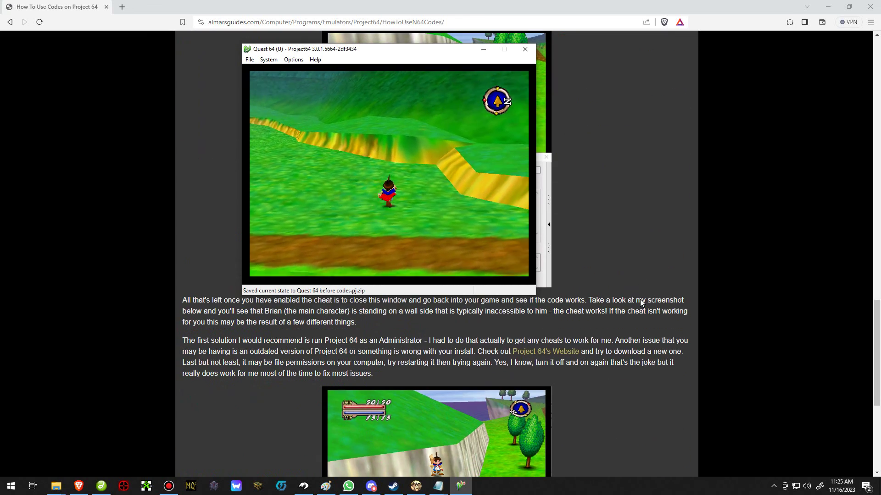
Step: Walk the character through the tree-dotted field, up over the yellow ledge and back down to the dirt path
key(Left)
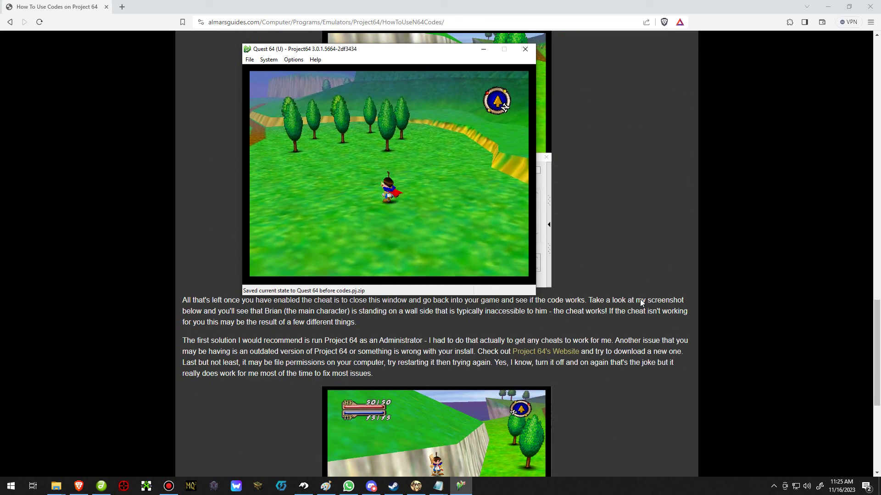
key(Left)
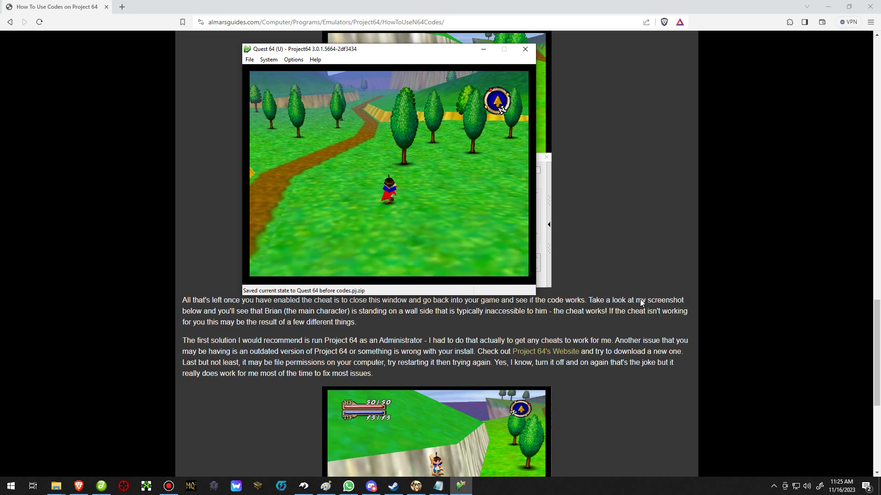
key(Left)
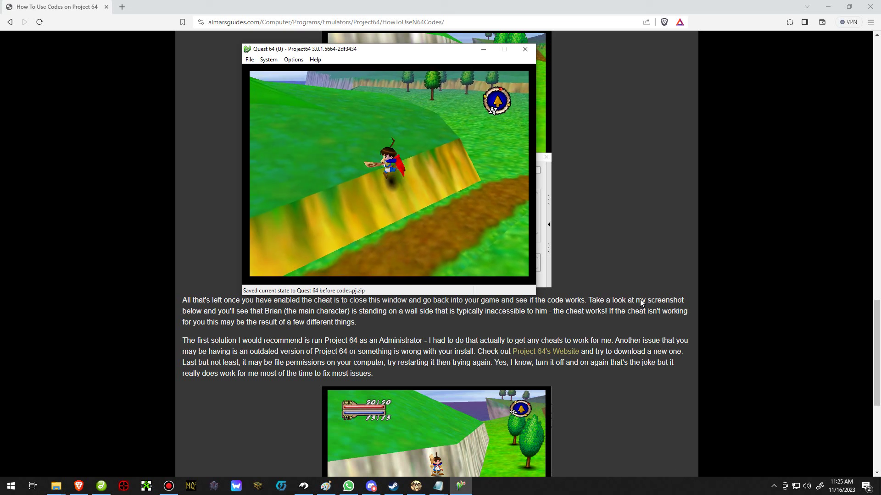
key(Down)
key(Up)
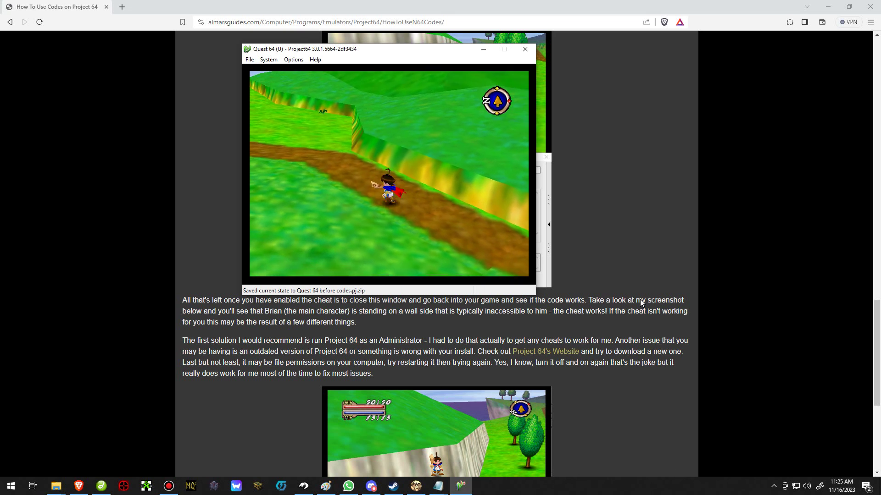
Step: Walk the character over the hill to the path facing the wooden door, and return the guide to its numbered enabling instructions
key(Right)
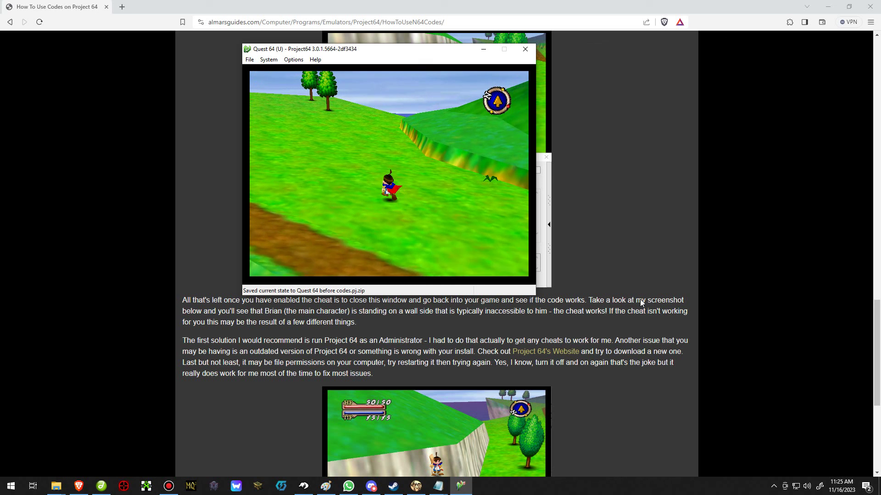
key(Right)
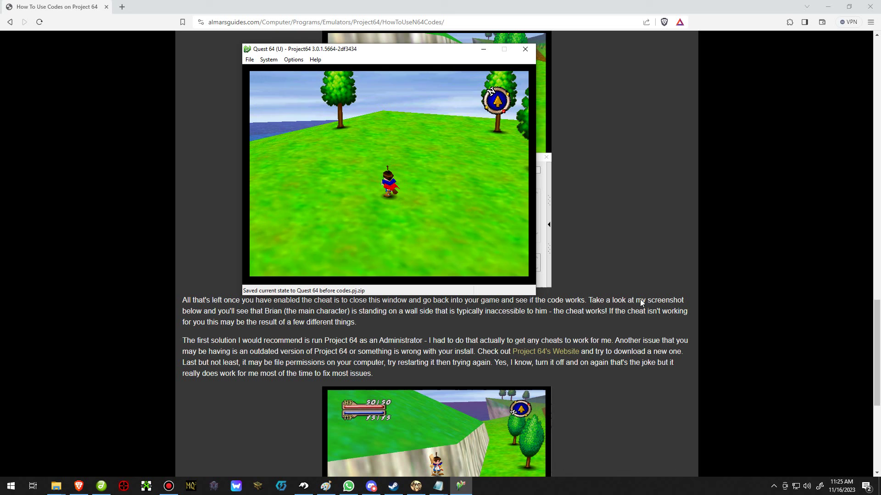
key(Left)
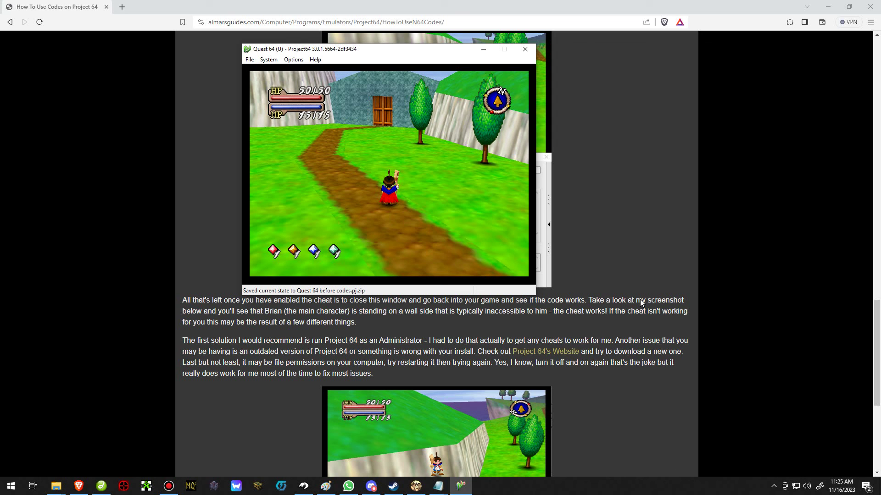
key(Right)
key(Down)
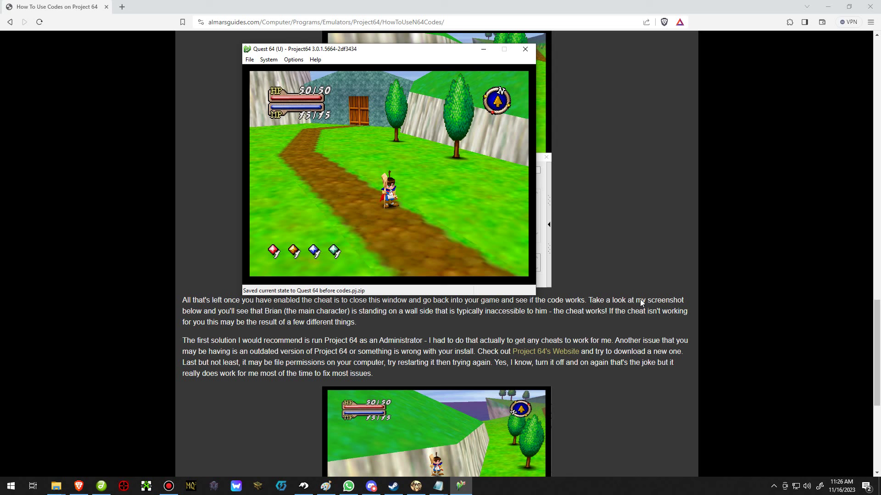
scroll(640, 299, up, 20)
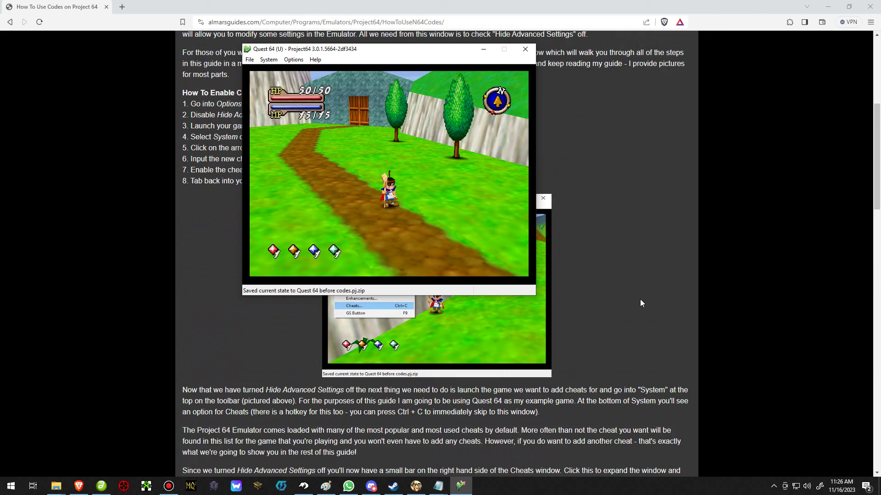